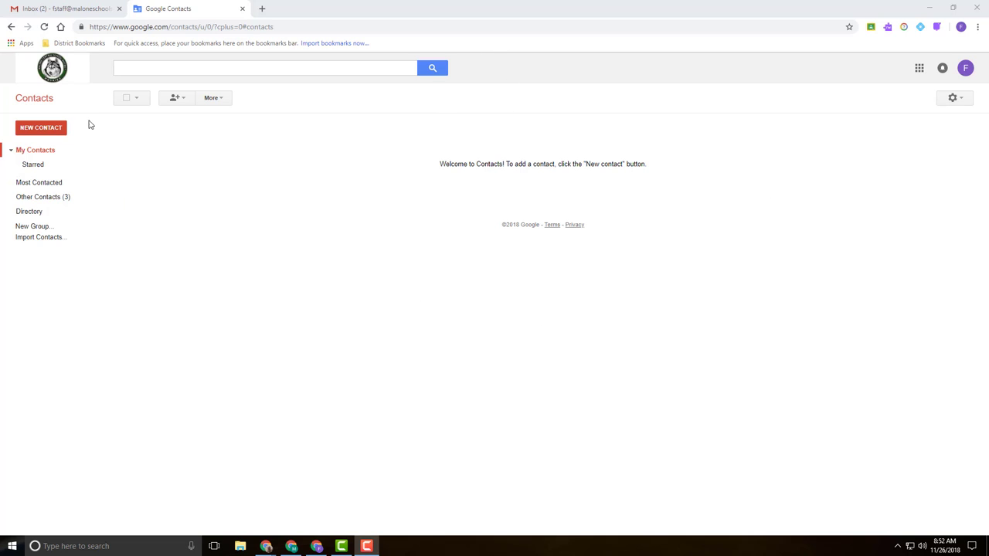
- Close the Google Contacts tab and bring up the Google apps list in Gmail
click(241, 8)
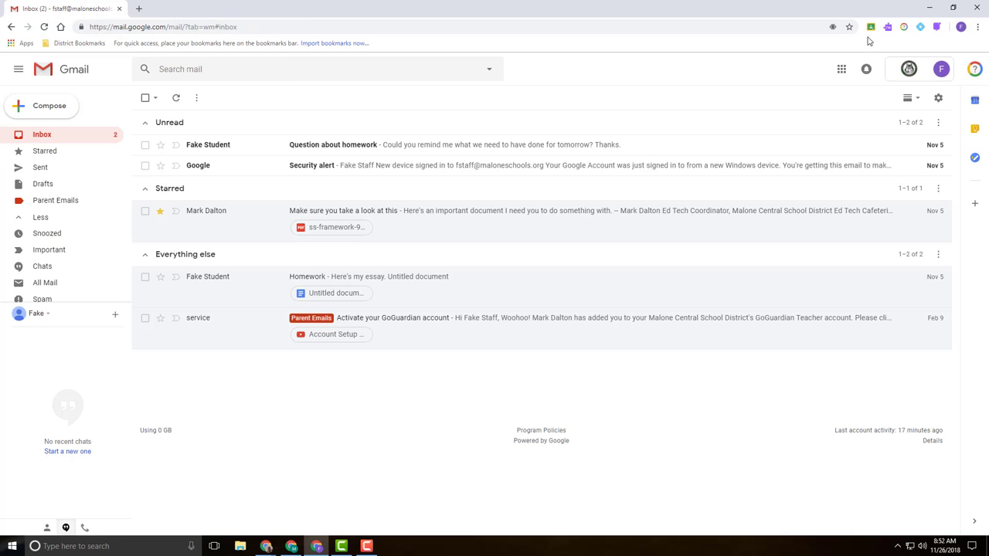
click(841, 69)
- Open Google Contacts and create a new group named 'FA Social Studies'
click(866, 330)
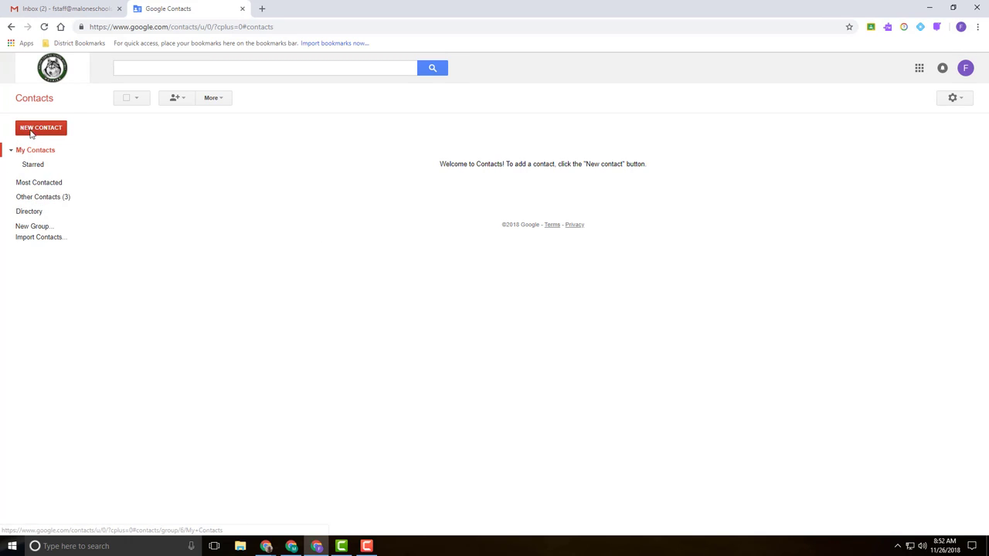
click(34, 230)
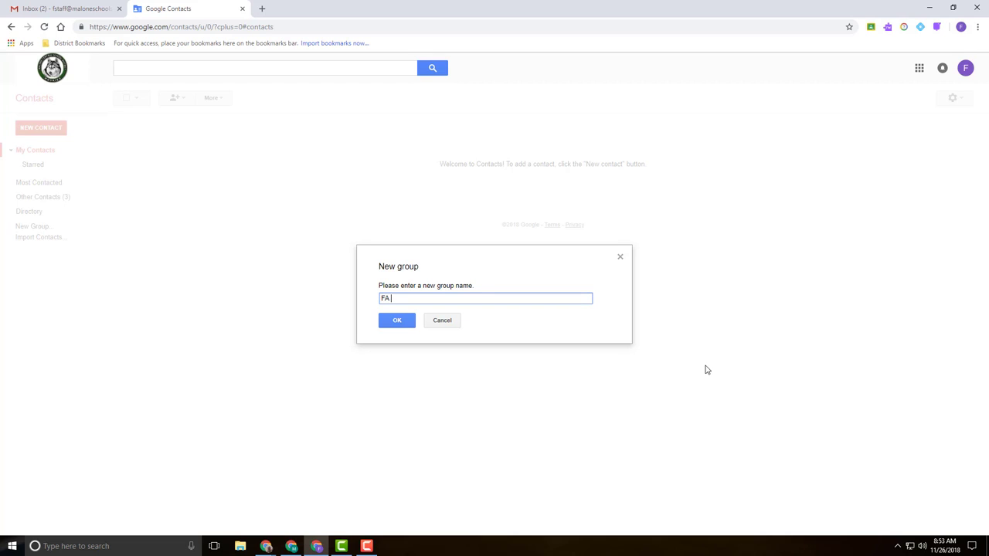
text(FA s)
key(BackSpace)
text(Social Stude)
text(es)
click(397, 321)
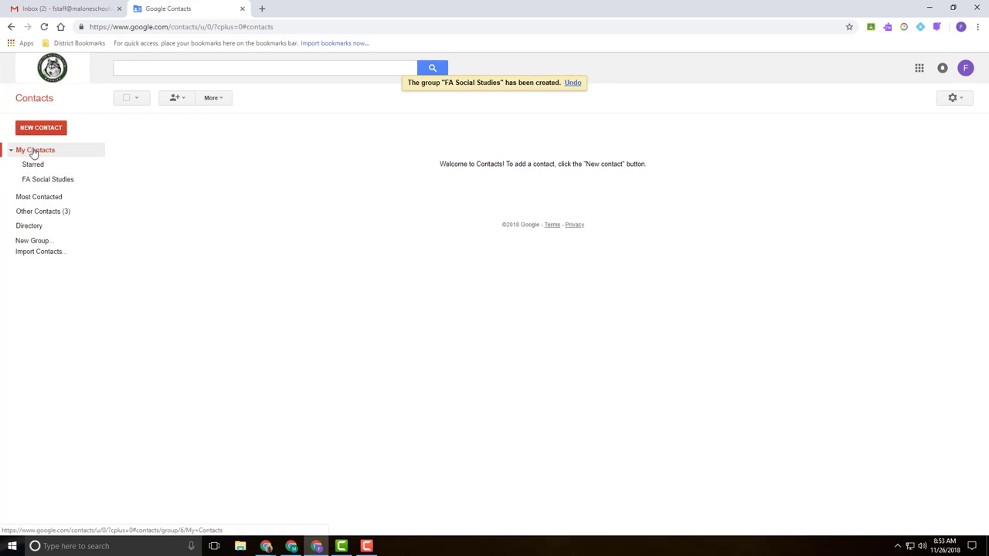
- Open the empty FA Social Studies group from the My Contacts sidebar
click(38, 181)
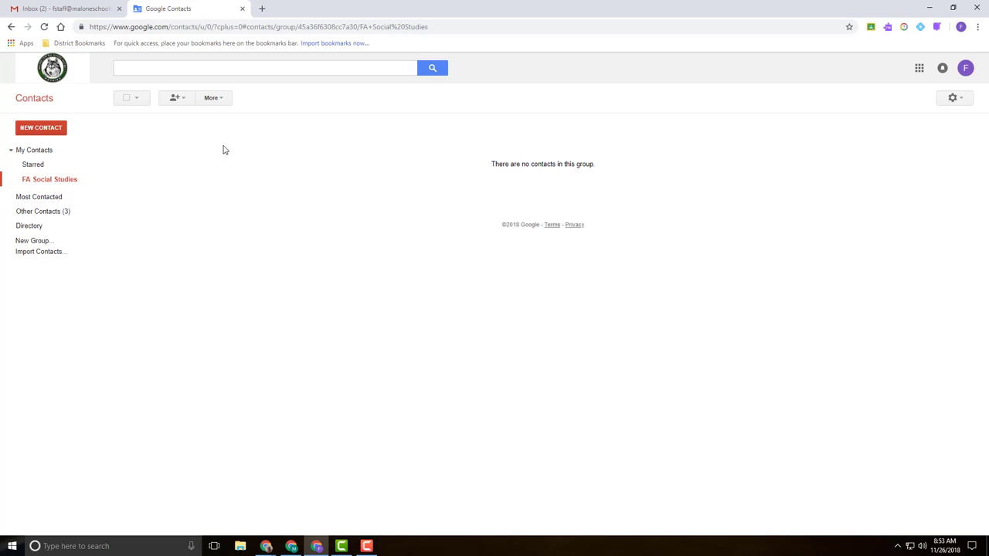
- Open the add-people box for FA Social Studies and enlarge it
click(182, 107)
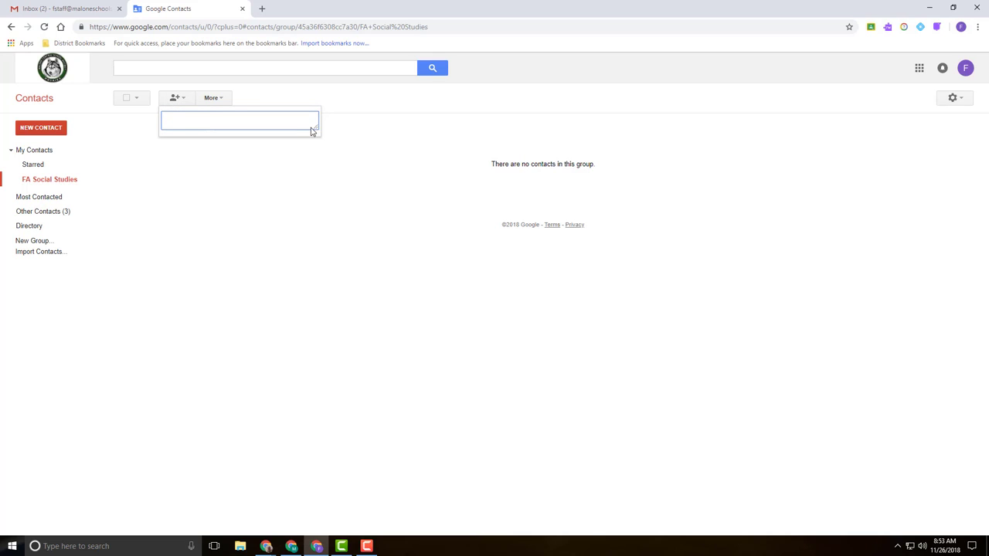
drag(320, 137, 407, 212)
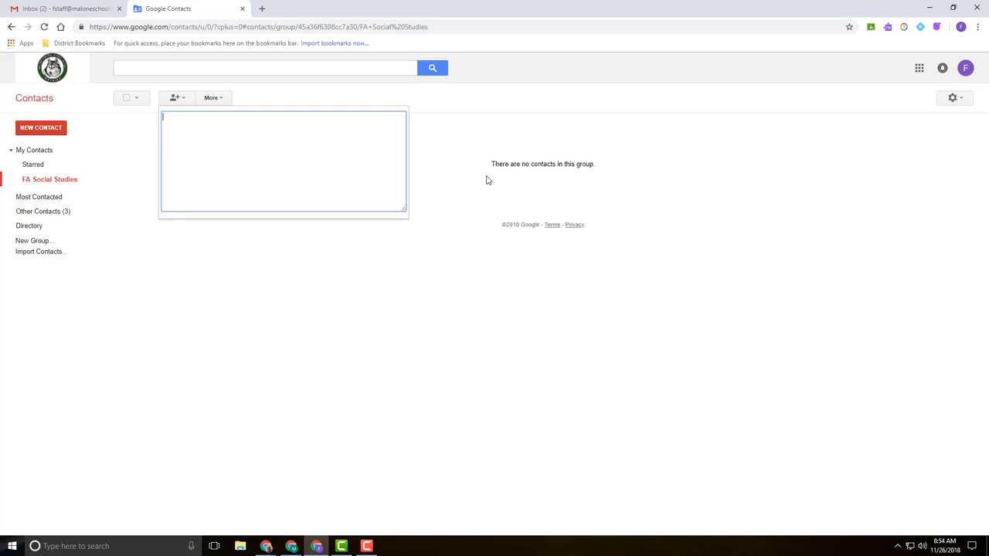
- Enter eight staff e-mail addresses, three via autocomplete and five typed, and add them to the group
text(a)
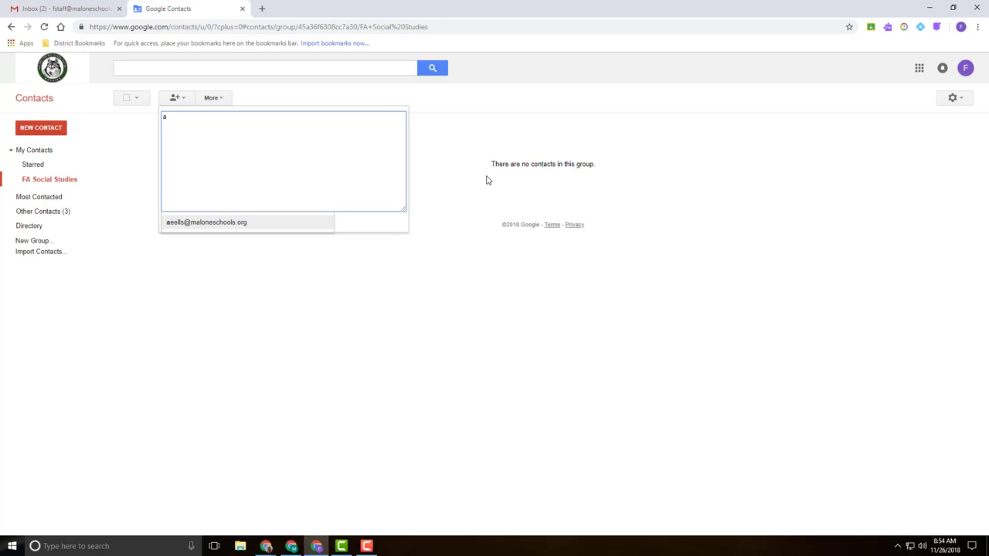
click(236, 222)
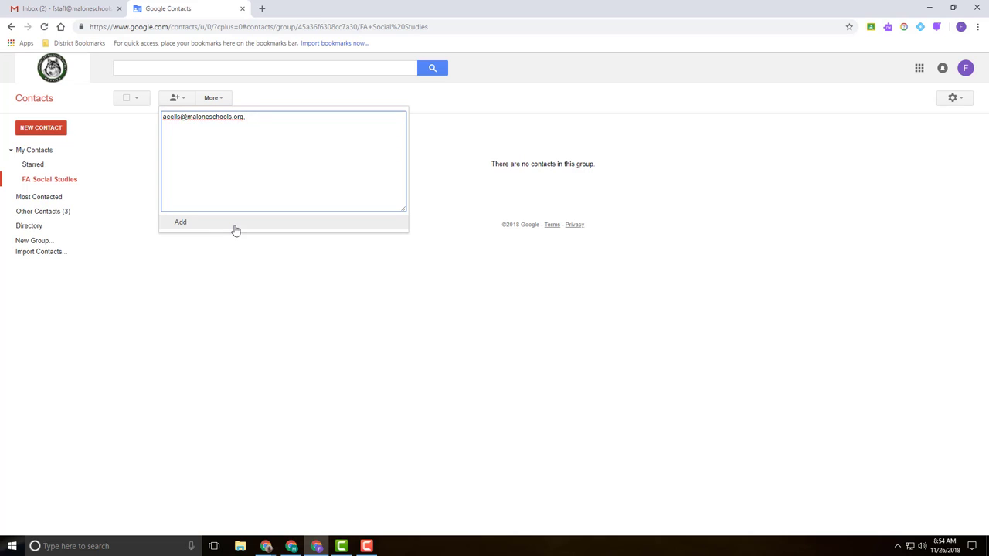
text(htr)
click(233, 228)
text(k)
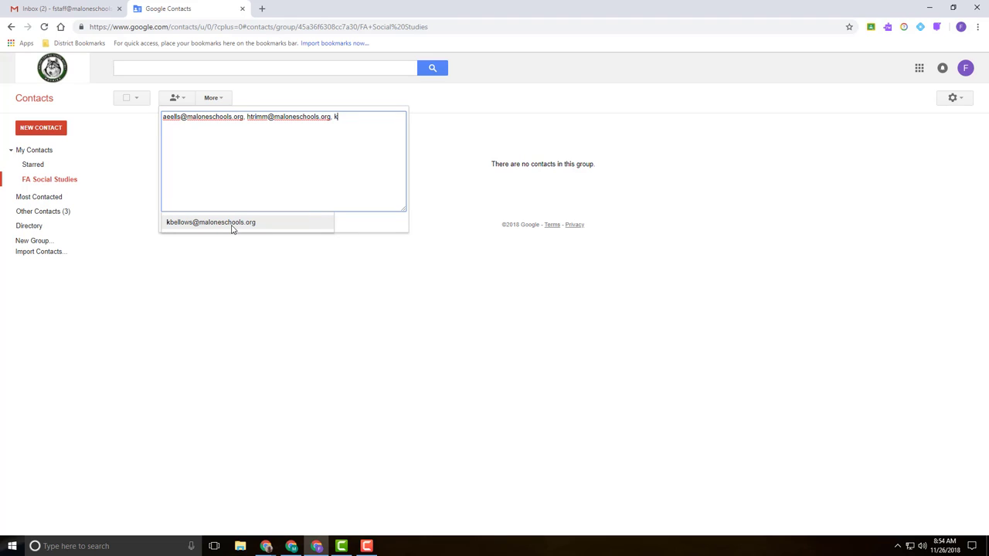
click(233, 224)
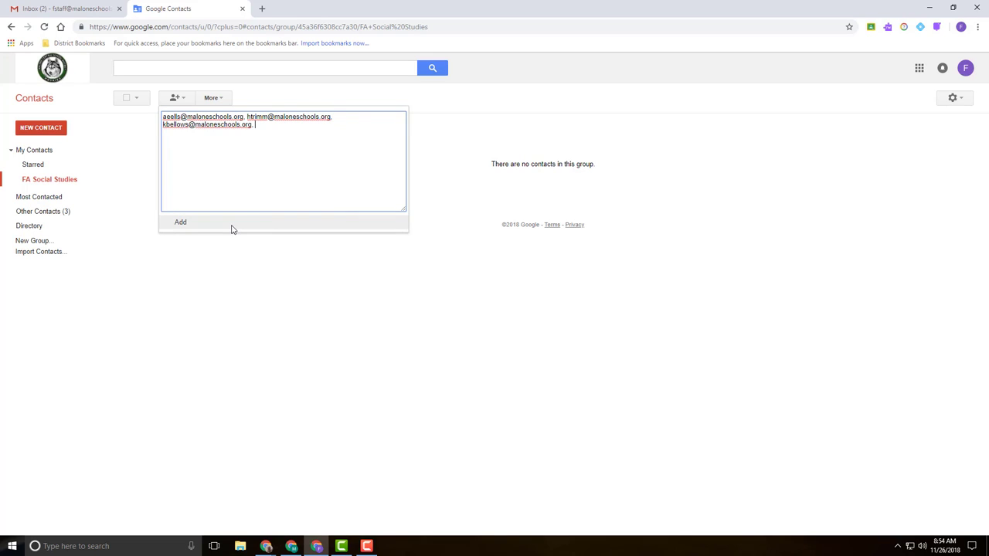
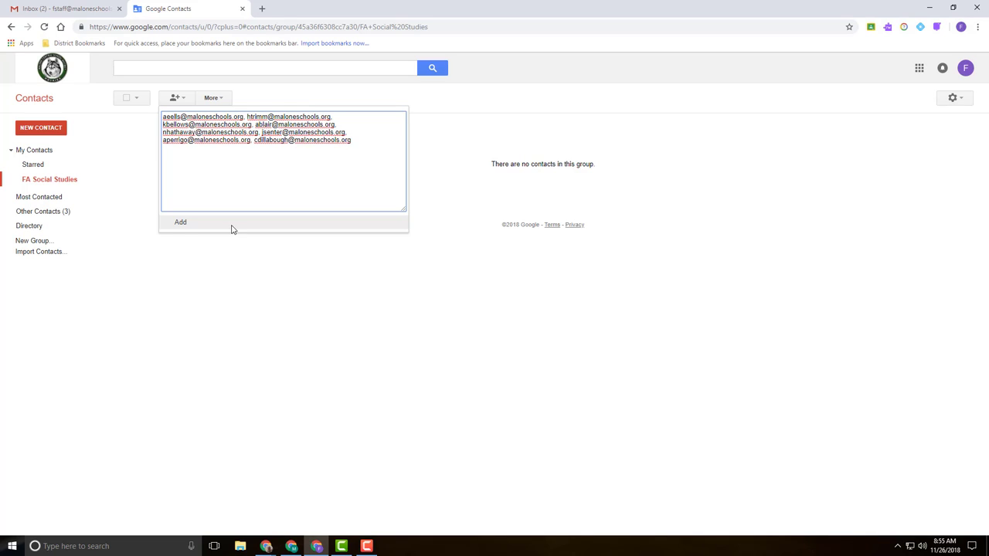
click(180, 223)
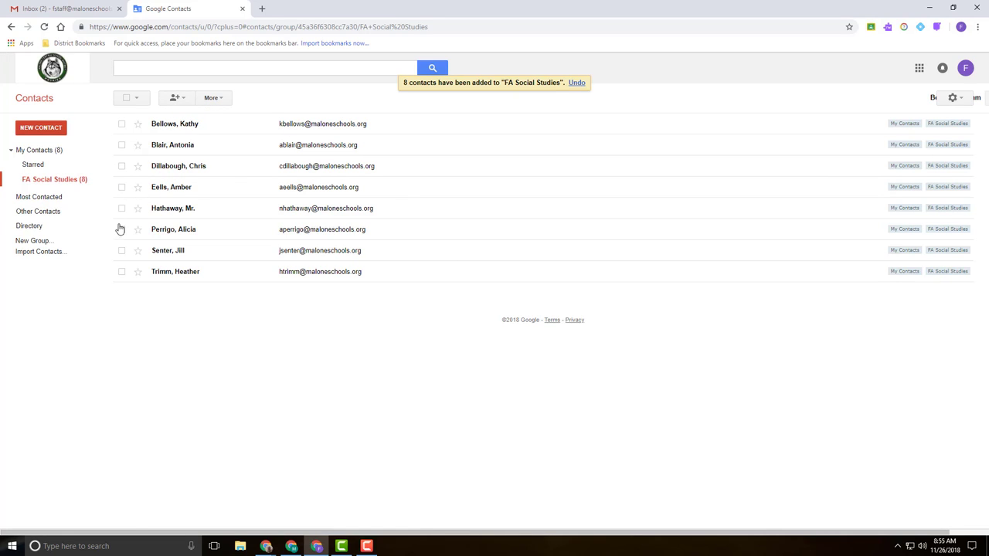
- Tick the last contact in the group and open the More actions menu
click(122, 272)
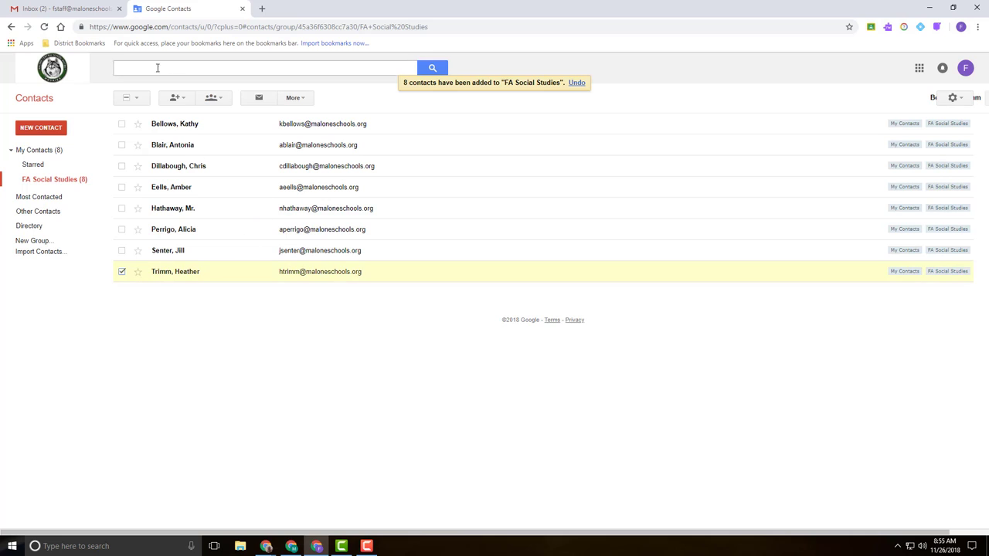
click(301, 100)
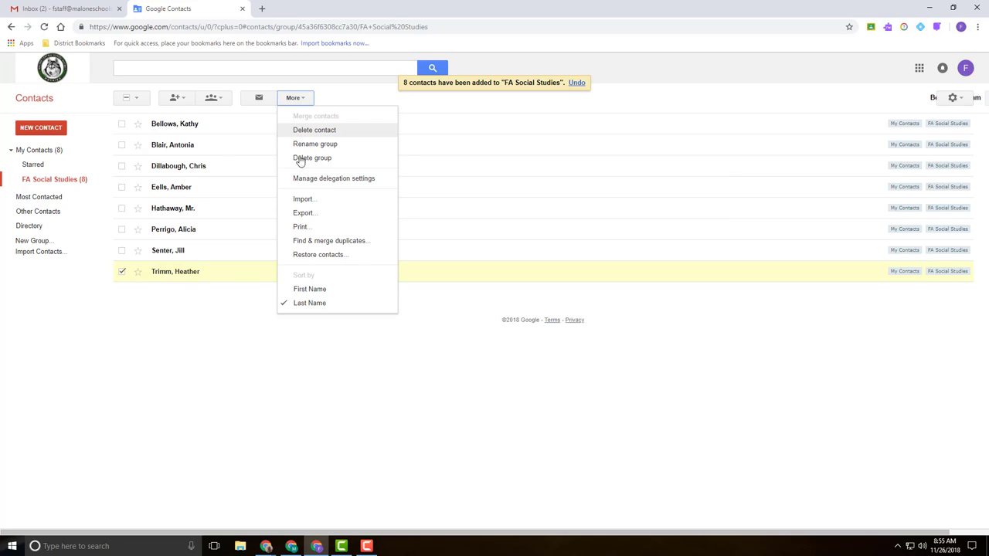
- Untick the contact, reopen the More menu with nothing selected, then close it
click(122, 273)
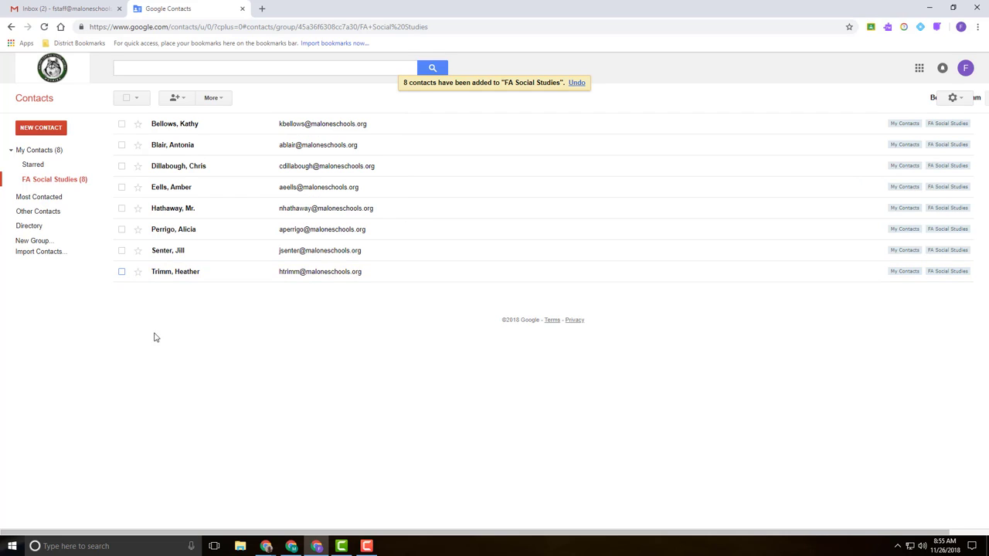
click(210, 98)
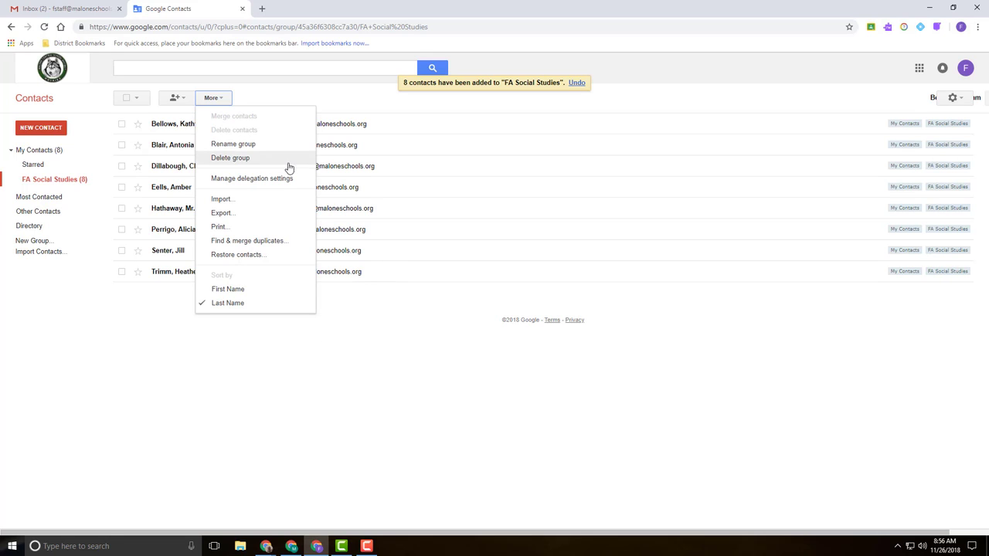
click(372, 355)
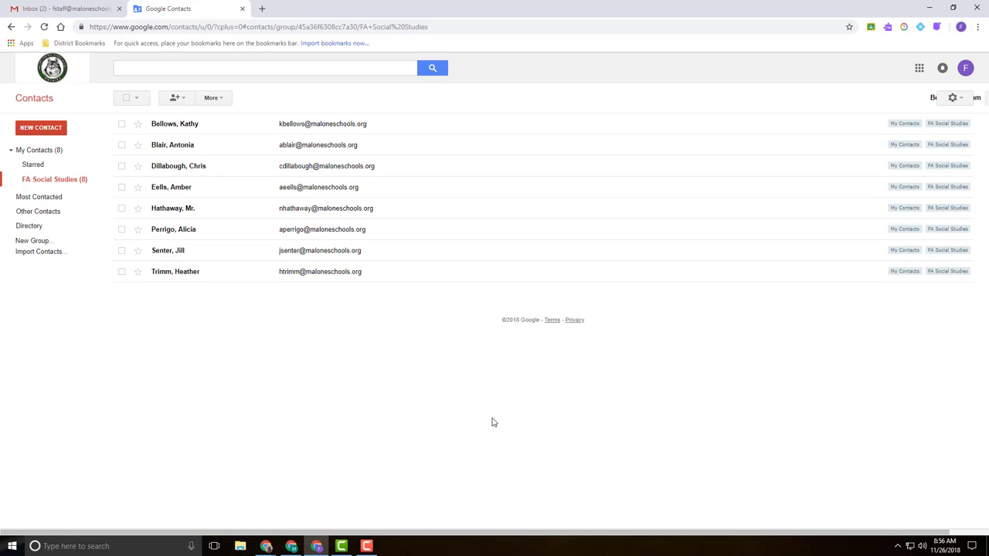
- Delegate the group's contacts to a colleague without an invitation e-mail, then switch to their Gmail window
click(221, 101)
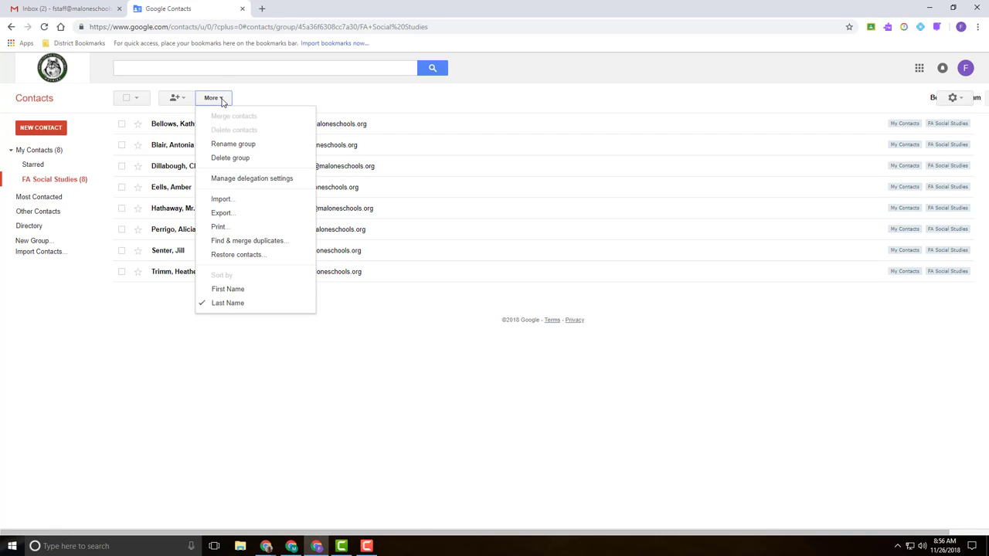
click(241, 180)
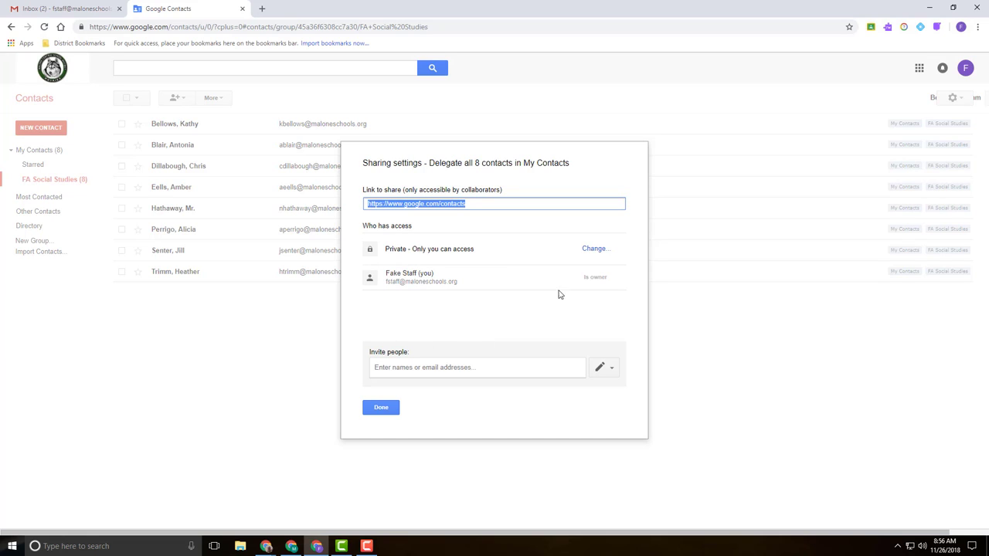
click(503, 372)
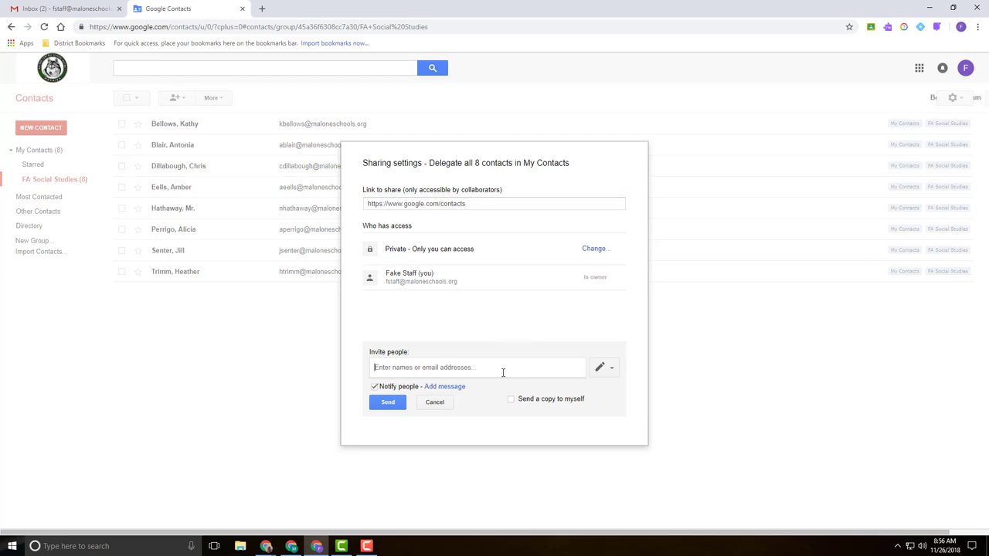
text(mdal)
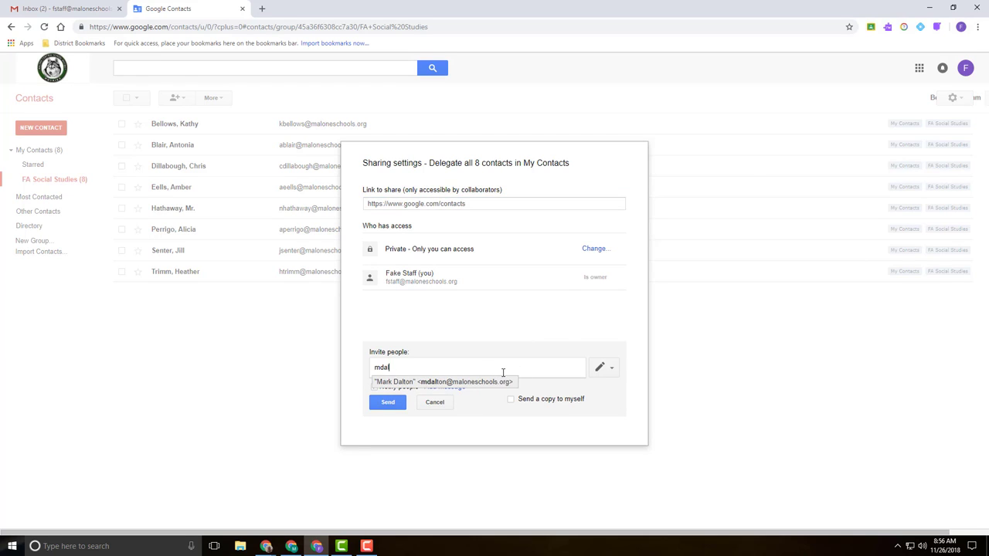
click(495, 384)
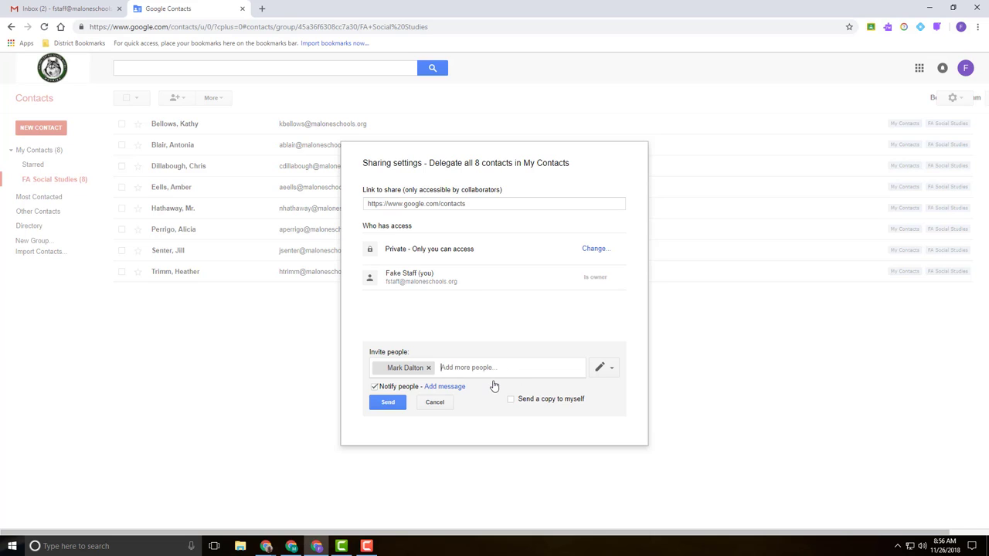
click(375, 388)
click(394, 403)
click(389, 313)
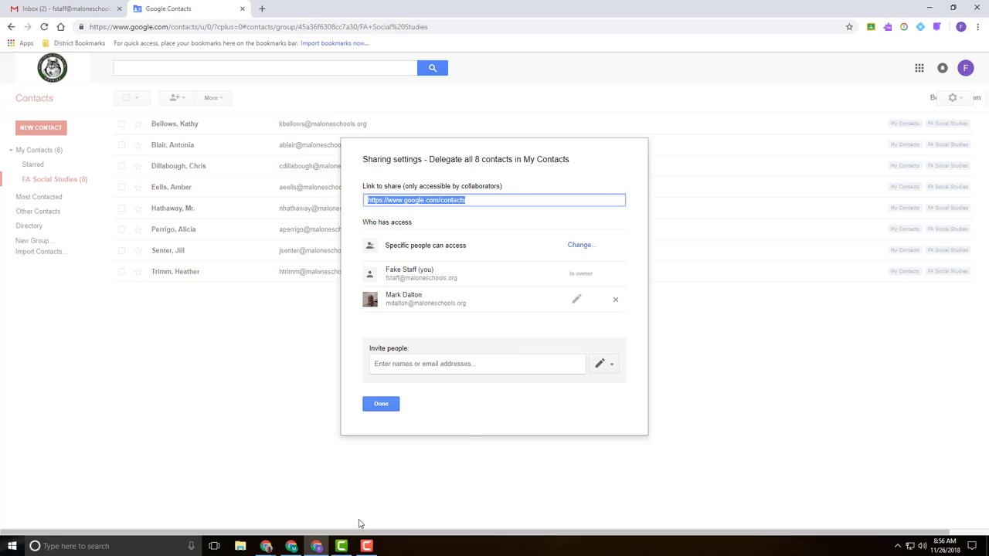
click(265, 546)
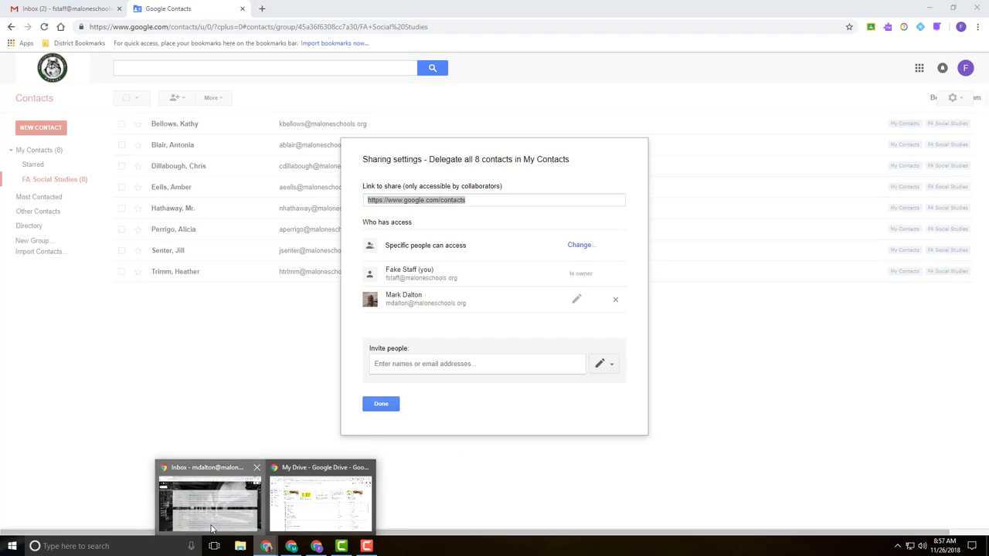
click(212, 529)
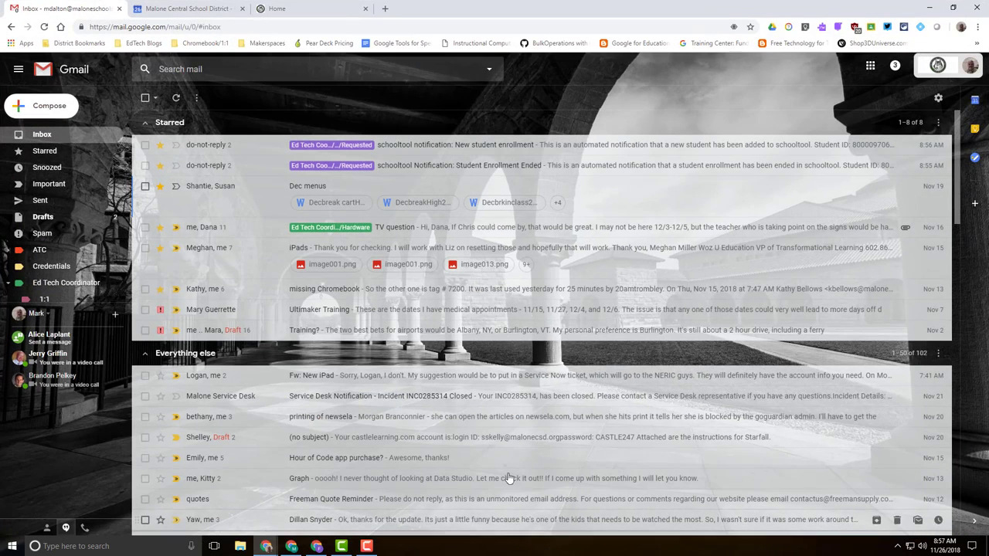
- In the second user's Gmail, start a draft addressed to 'fa soc', close it, and minimize Gmail
click(46, 107)
text(fa)
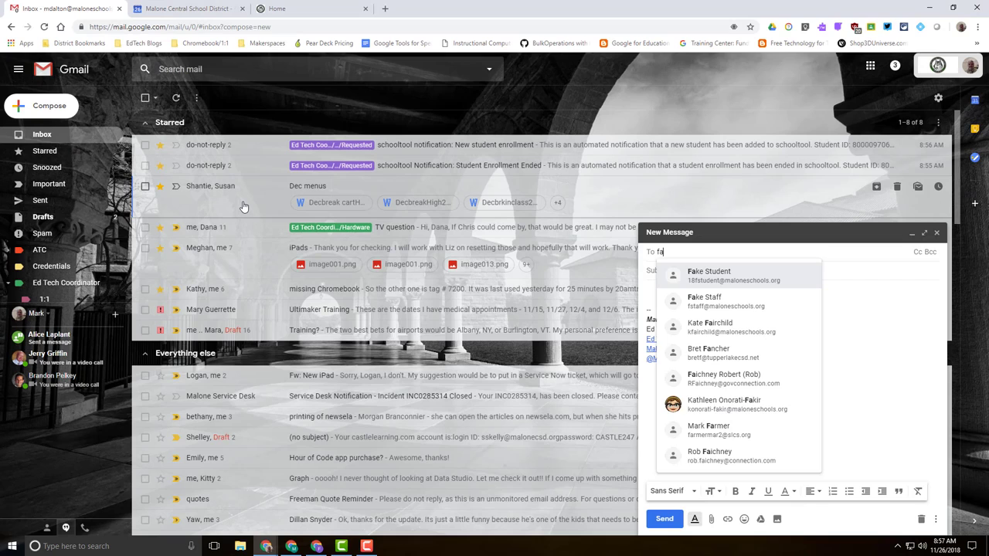
text( soci)
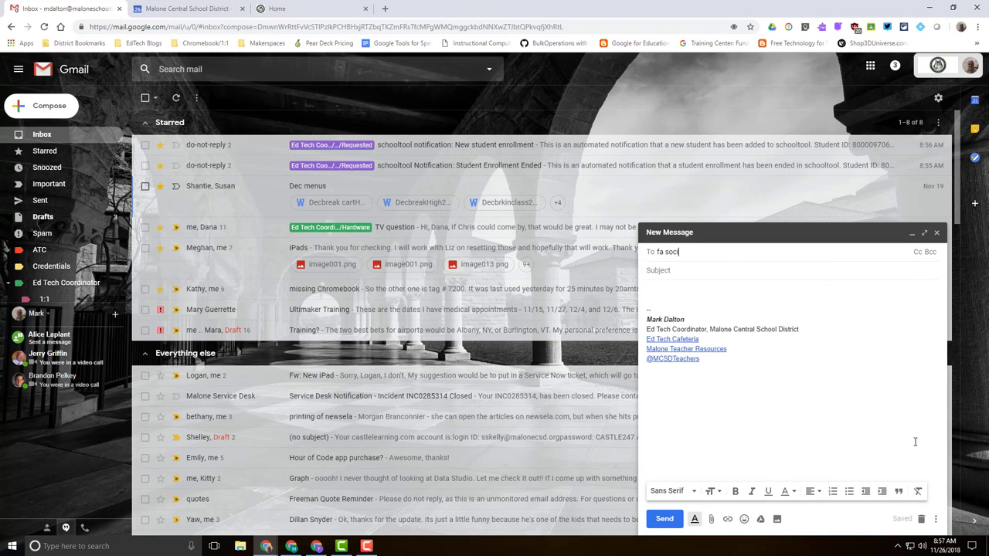
click(937, 234)
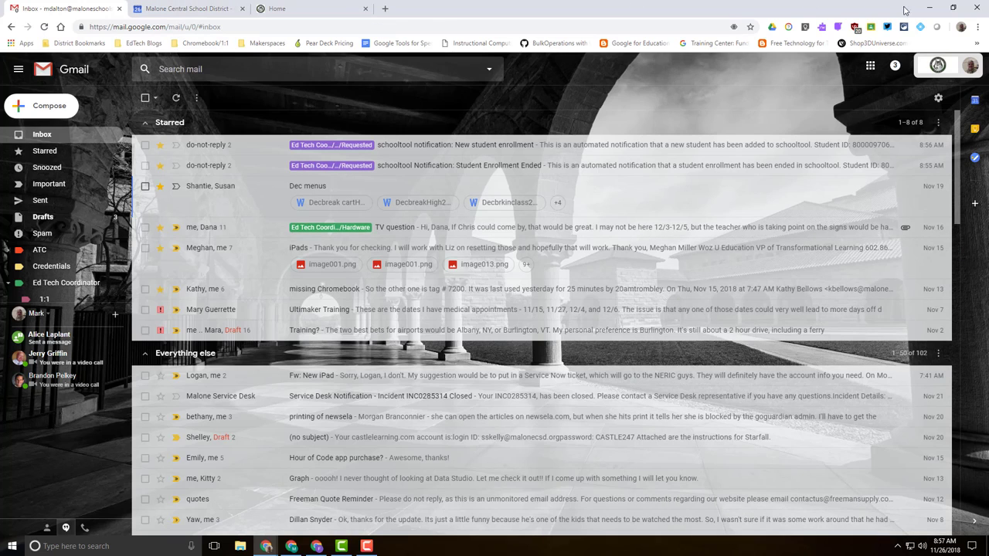
click(935, 8)
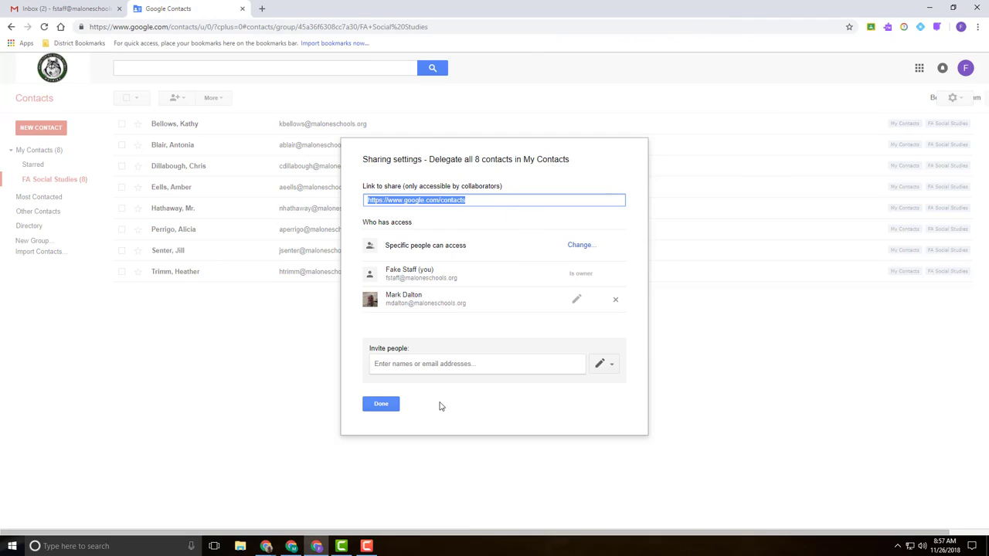
- Close sharing settings, then in the first Gmail address a draft to FA Social Studies and discard it
click(379, 404)
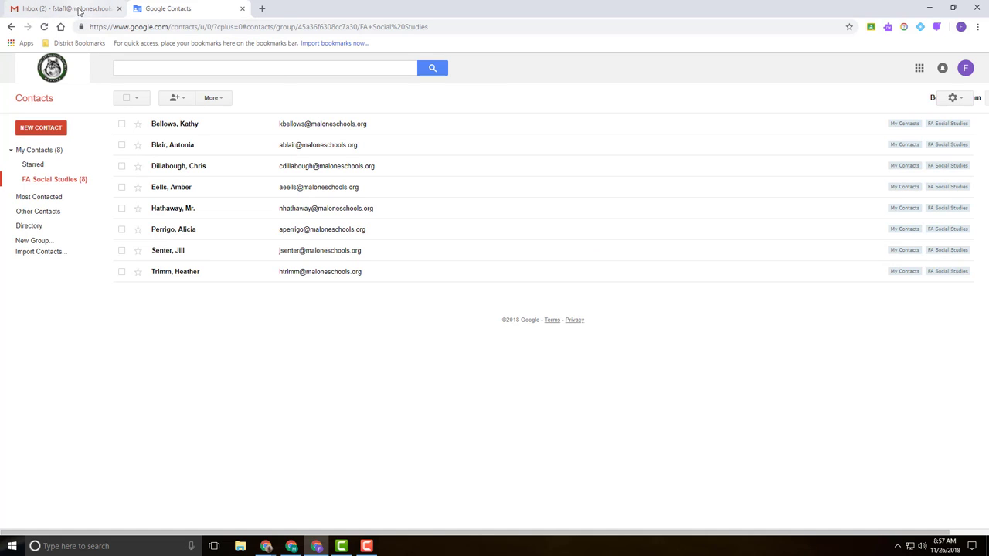
click(53, 10)
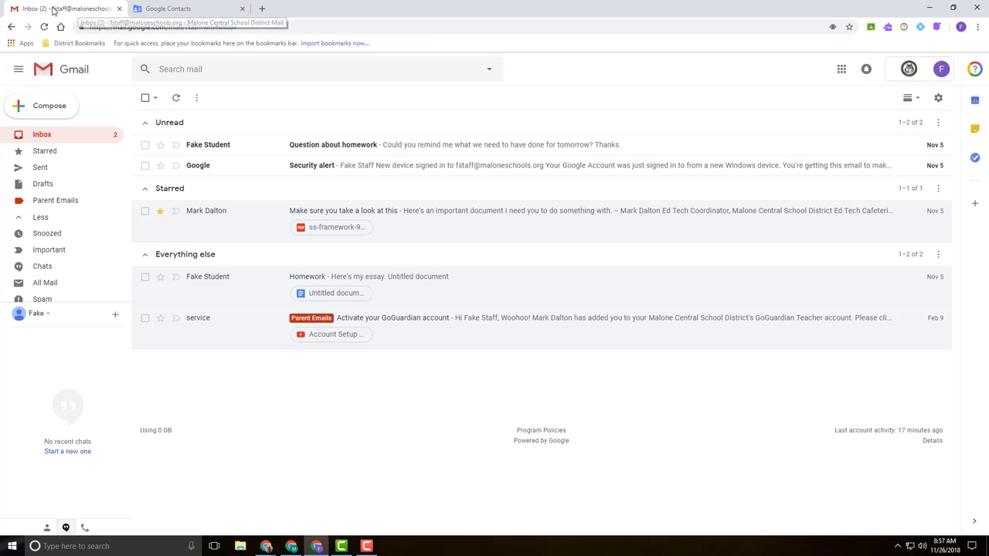
click(40, 110)
text(fa)
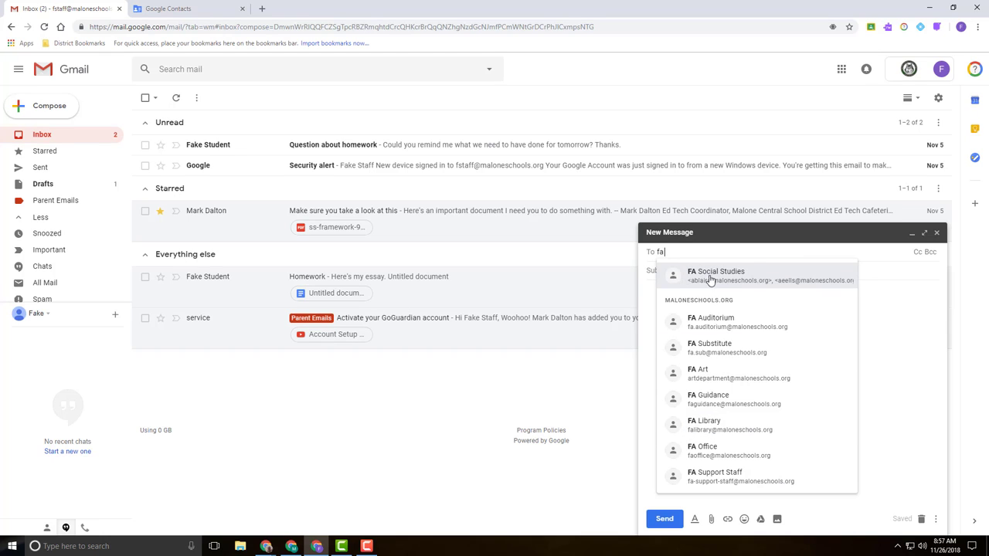
click(724, 282)
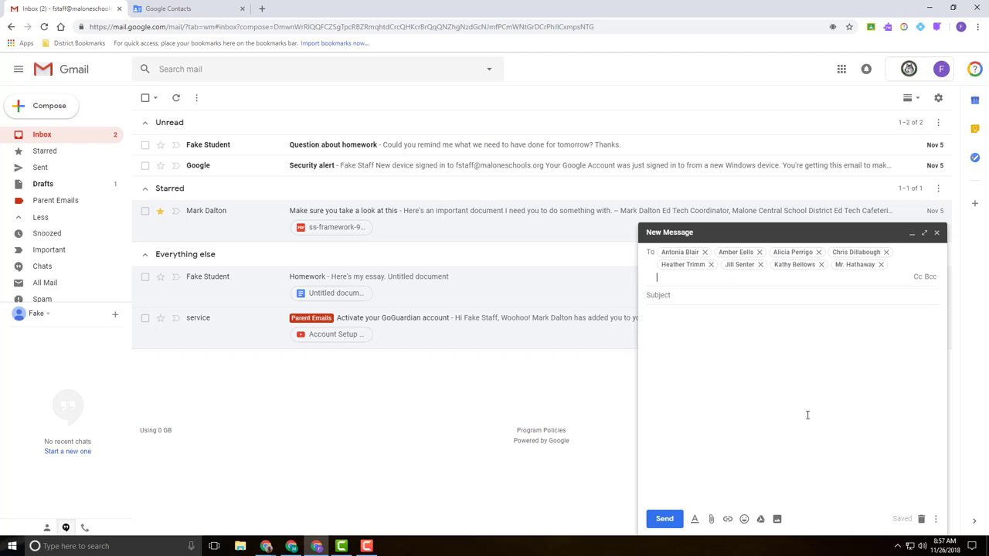
click(921, 519)
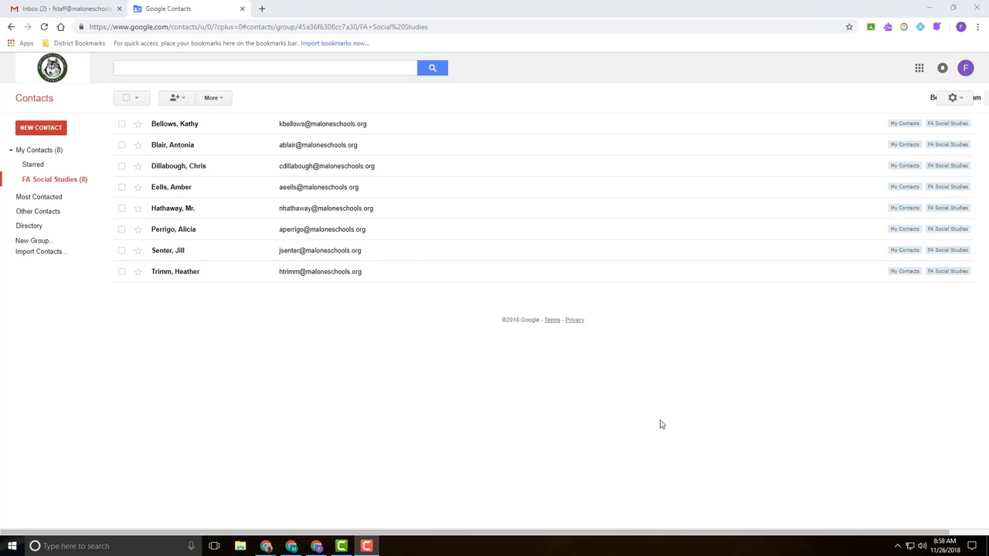
- Go from Gmail to Google Drive and open the blank 'test run' document from Quick Access
click(109, 9)
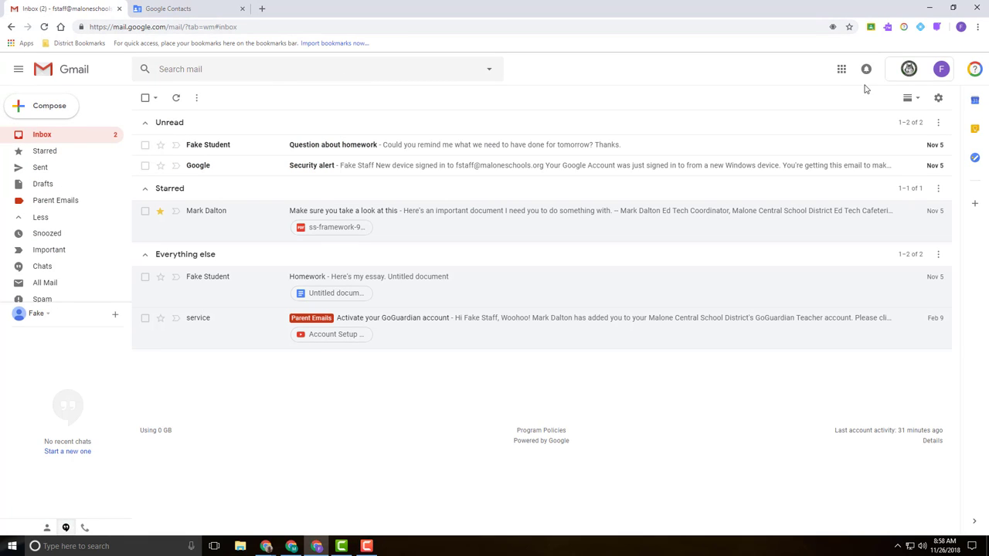
click(841, 70)
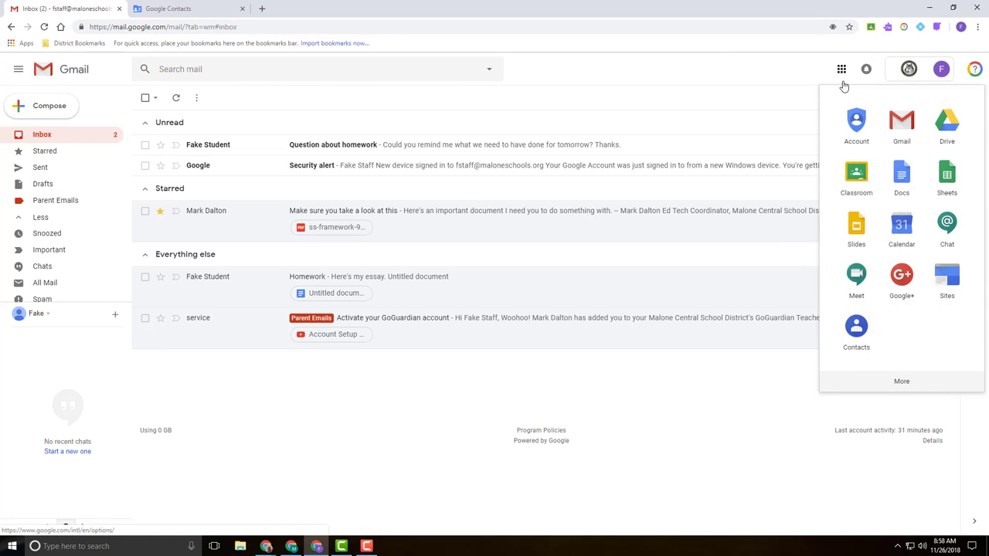
click(956, 128)
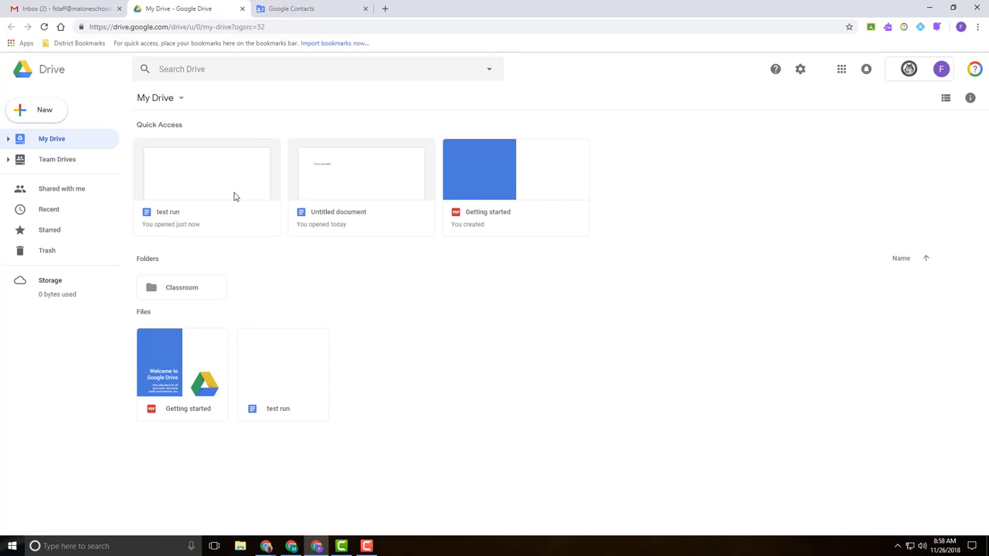
click(235, 196)
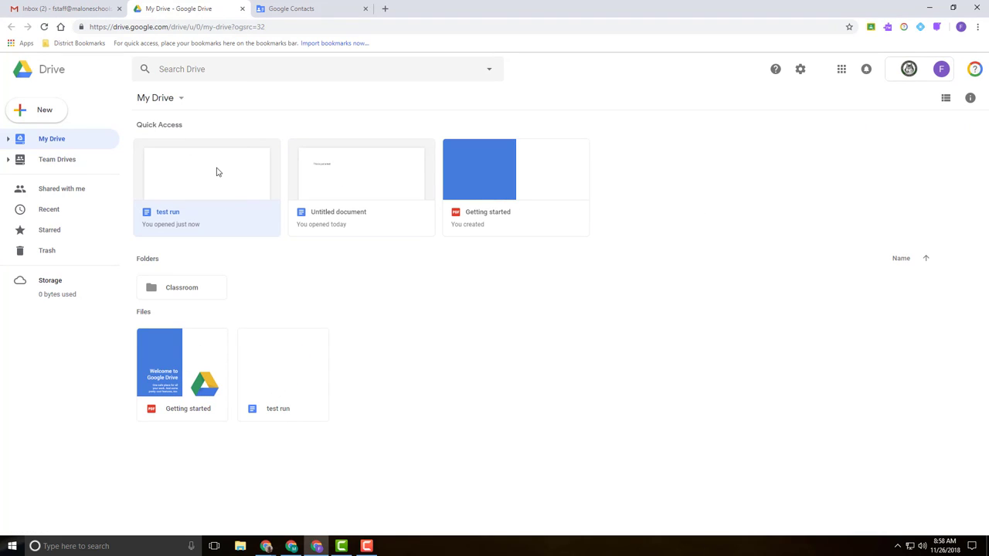
double_click(217, 170)
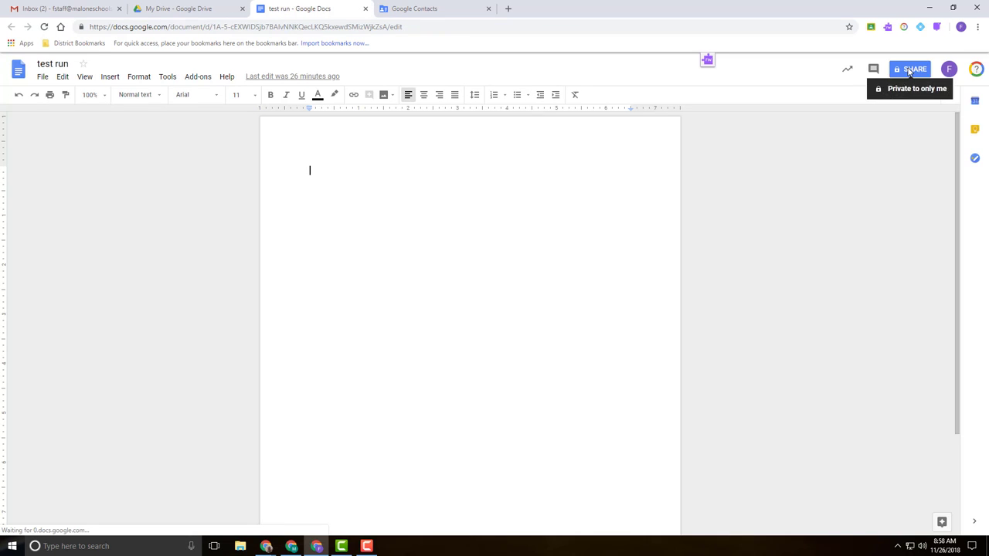
- Add the FA Social Studies group as 'test run' share recipients, cancel, and return to Contacts
click(908, 73)
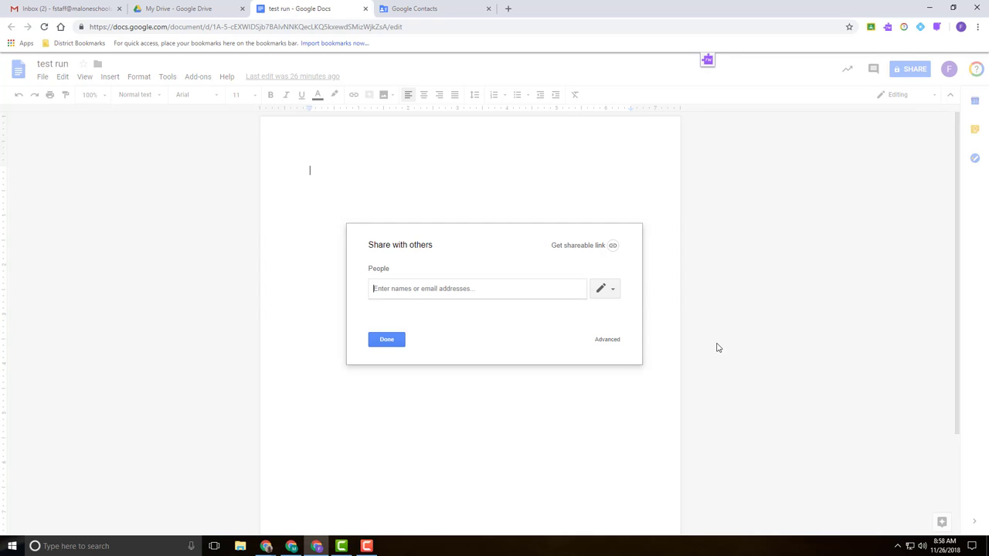
text(fa)
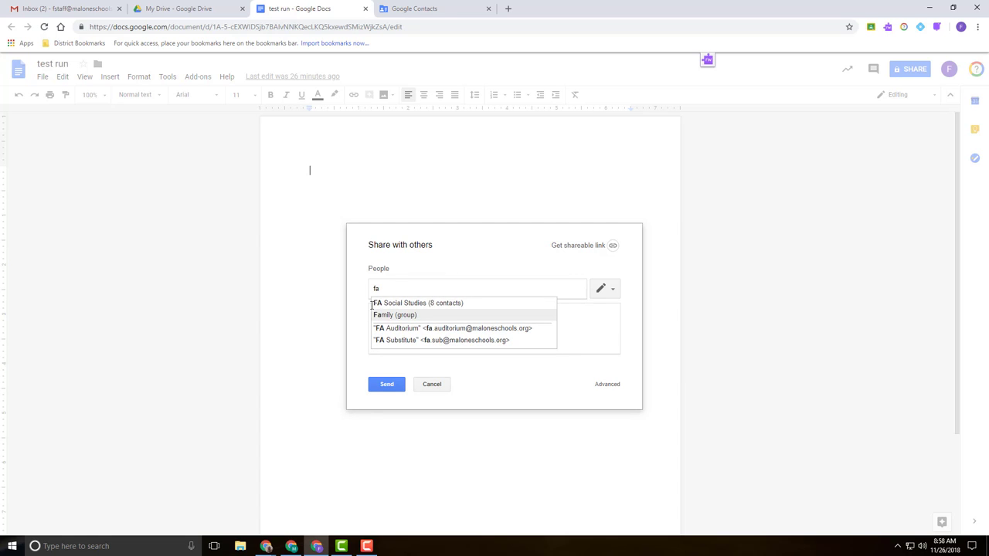
click(427, 305)
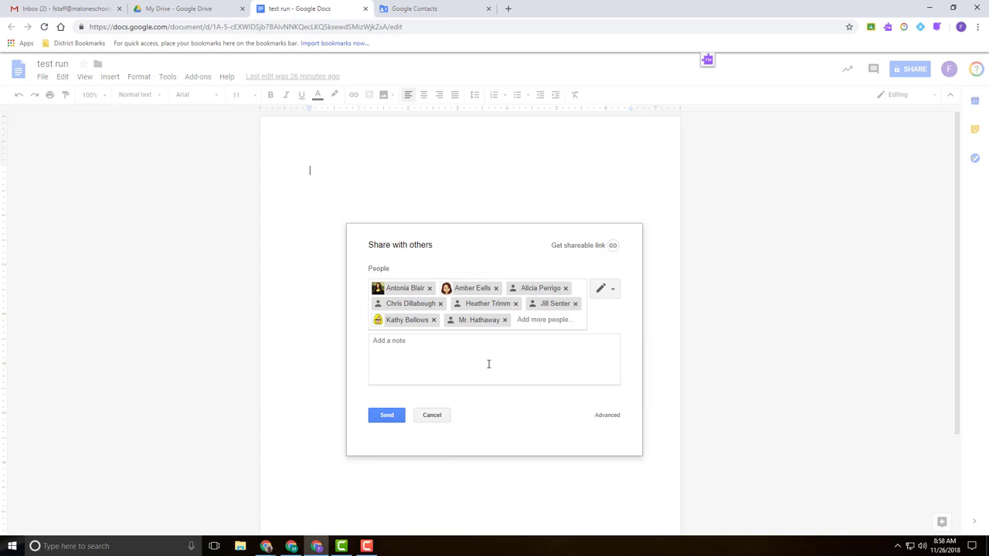
click(609, 289)
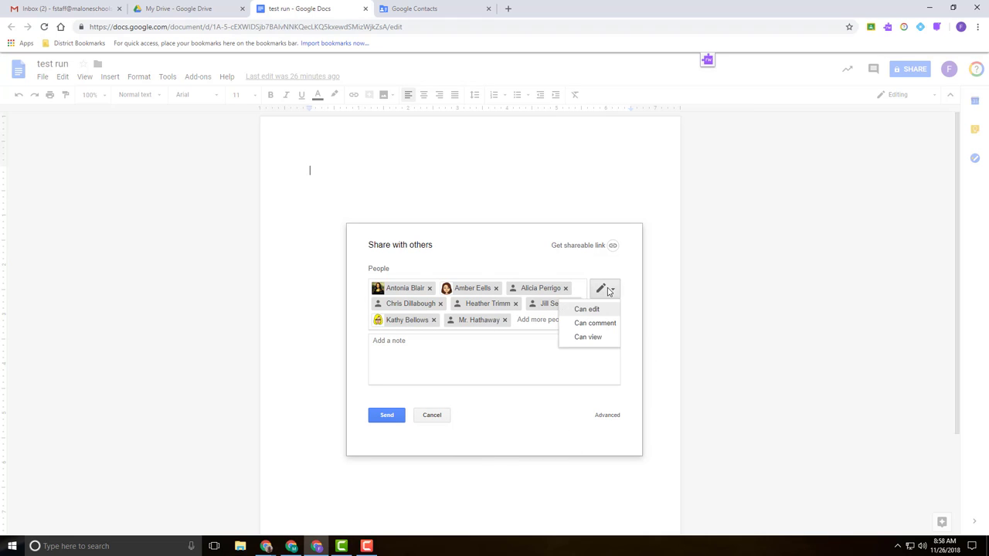
click(434, 420)
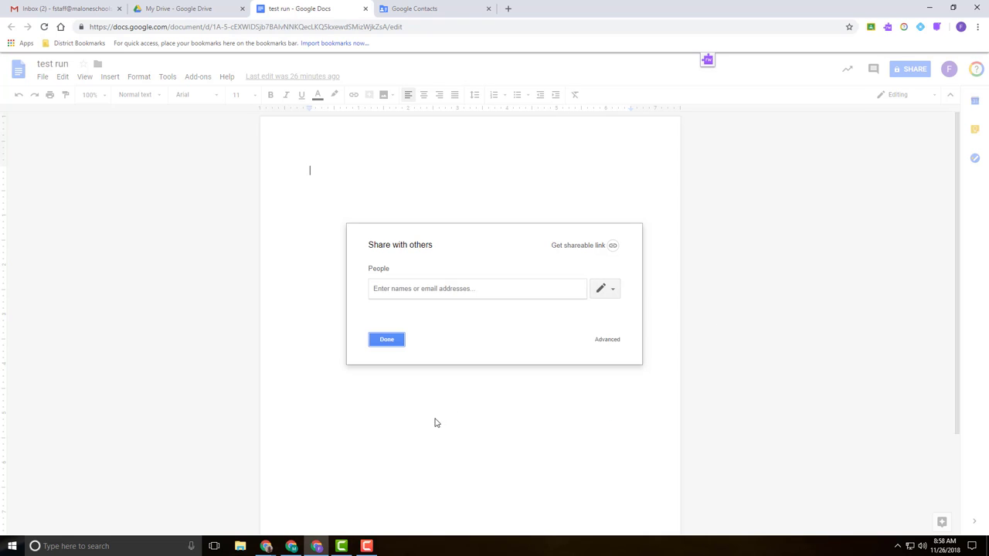
click(441, 9)
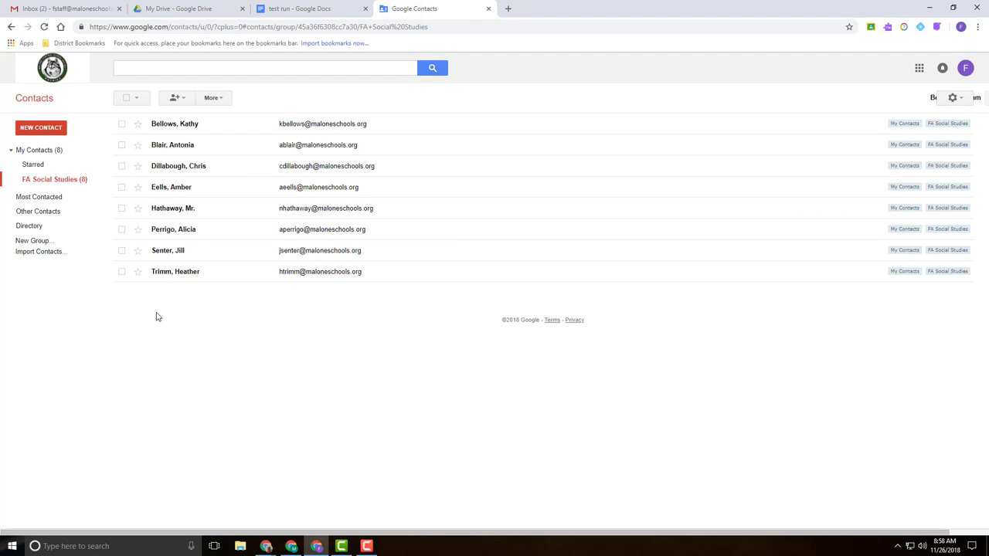